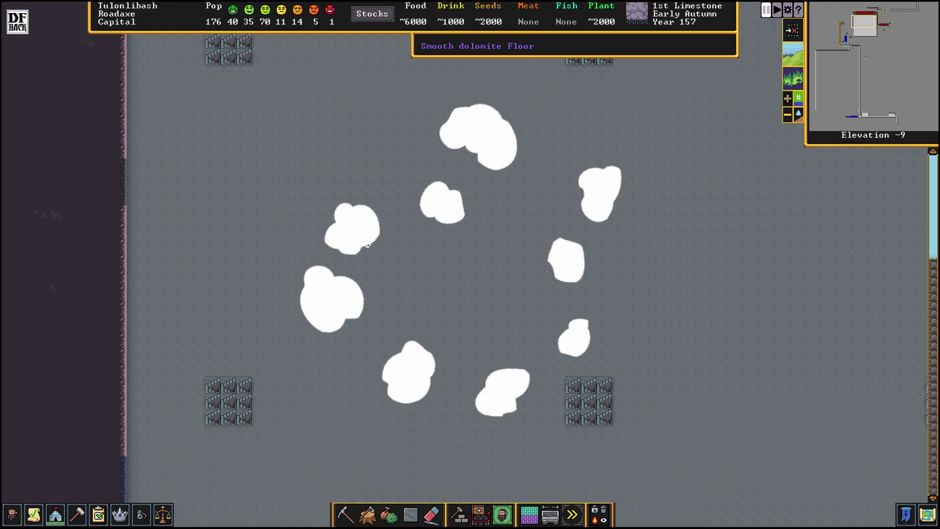
Step: Check the keyboard cursor option in the game settings and return to the fortress map
key(Escape)
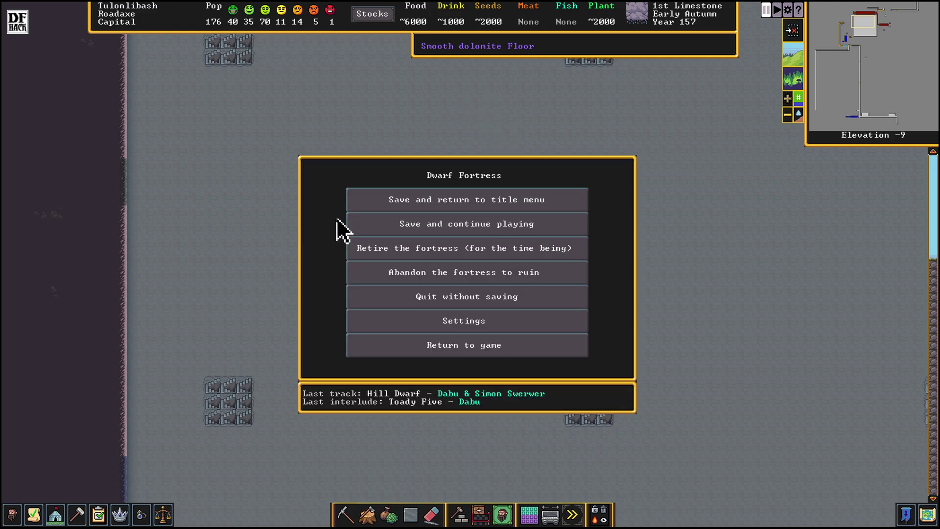
click(424, 325)
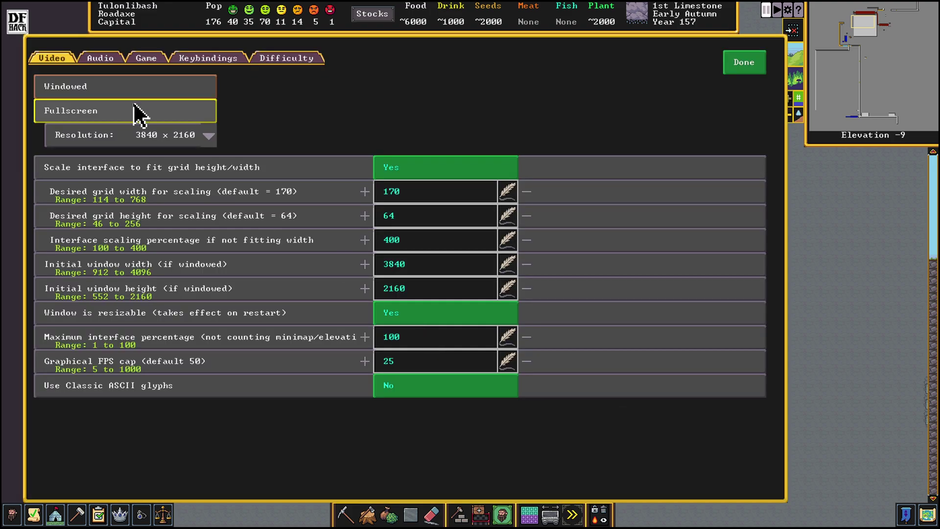
click(147, 63)
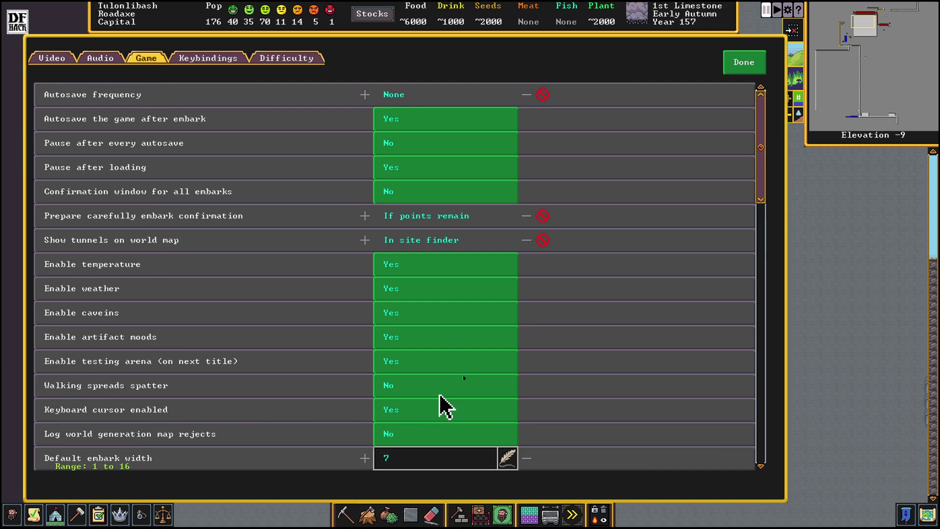
click(743, 63)
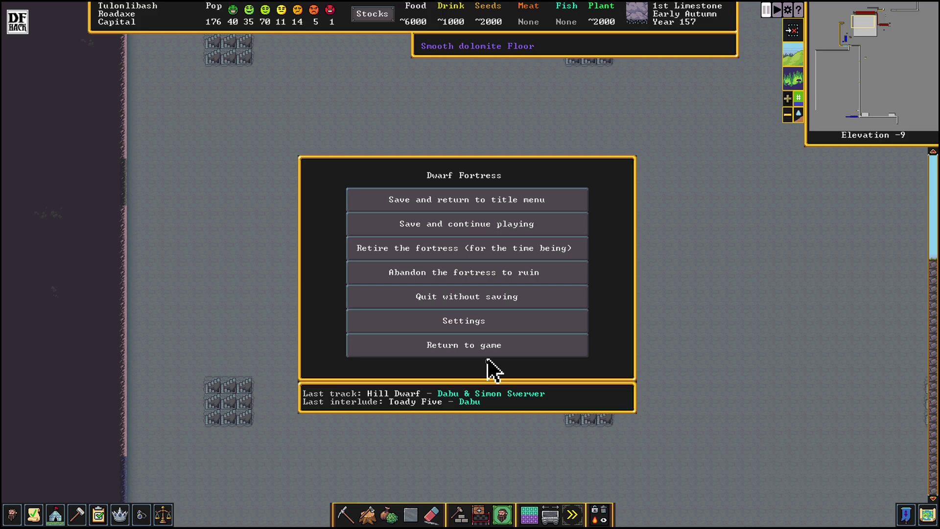
click(474, 349)
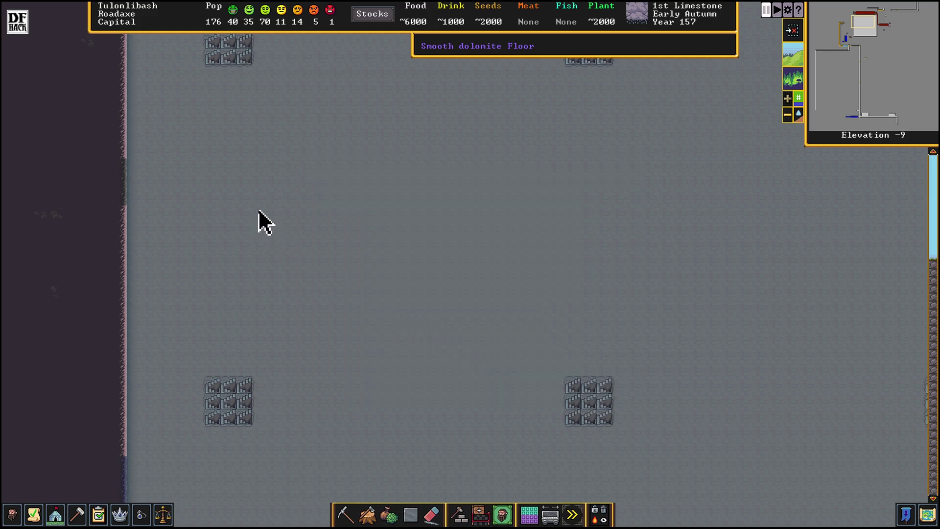
Step: Start a regular mining designation and steer its tile cursor around the smooth dolomite floor between the stairways
key(m)
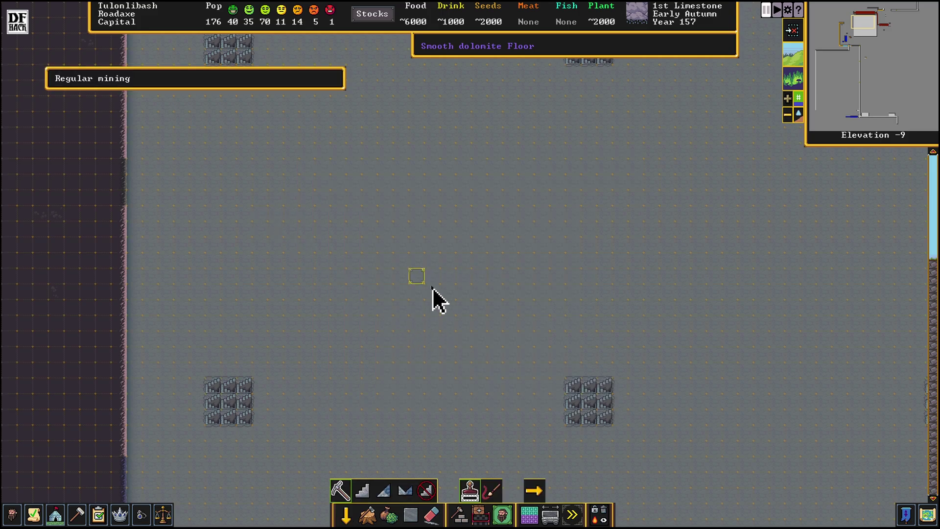
key(Right)
key(Right)
key(Right)
key(Right)
key(Down)
key(Up)
key(Left)
key(Right)
key(Left)
key(Down)
key(Up)
key(Right)
key(Left)
key(Down)
key(Up)
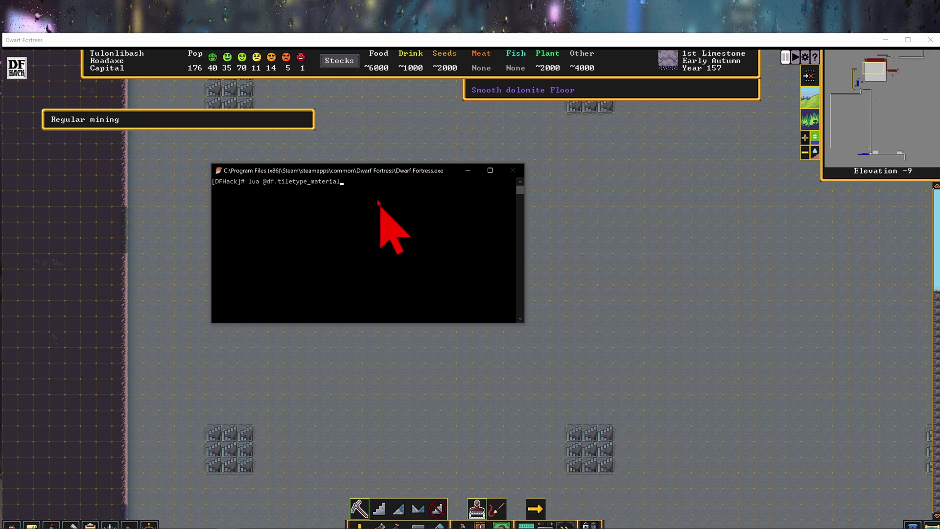
key(Return)
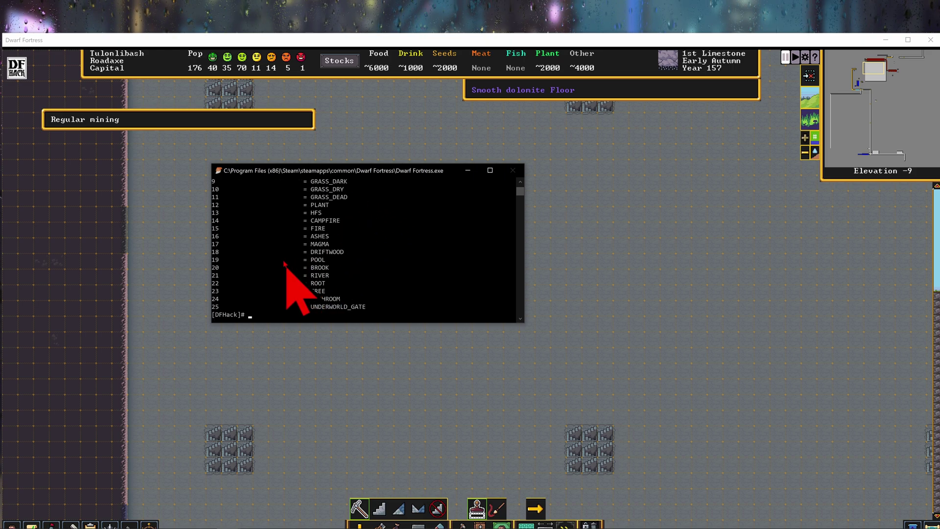
scroll(293, 283, up, 4)
scroll(336, 201, down, 3)
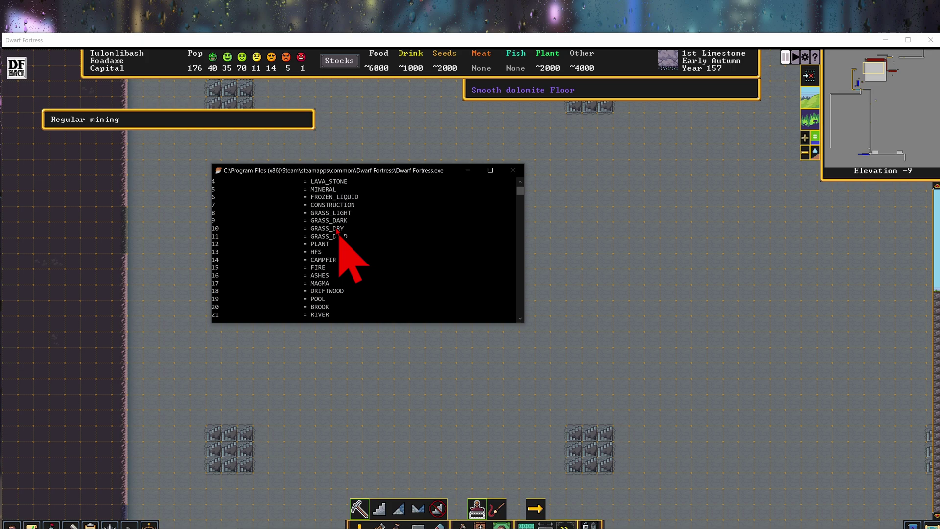
scroll(334, 291, up, 3)
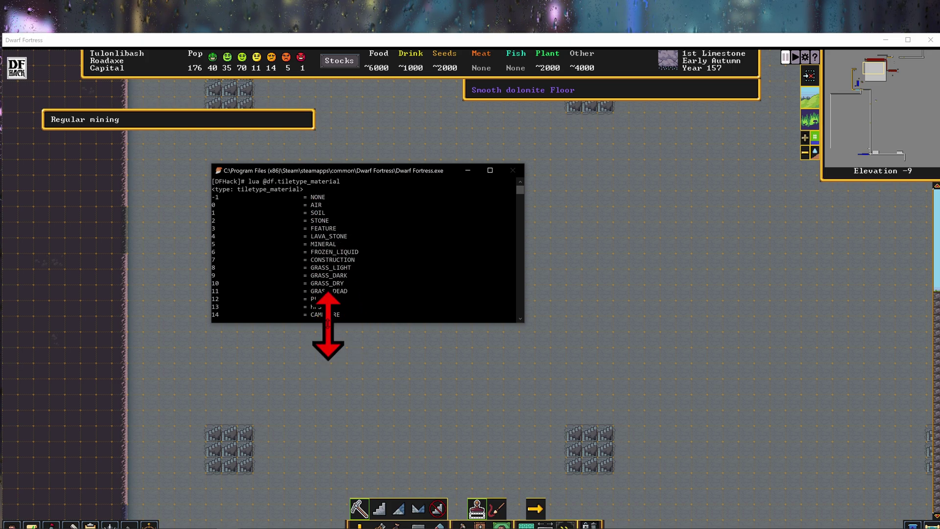
drag(327, 323, 327, 390)
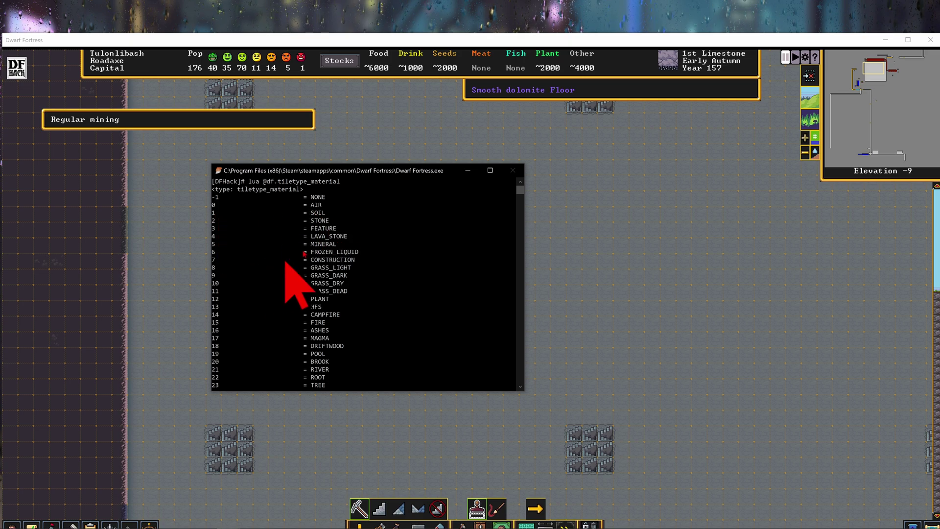
scroll(370, 284, down, 5)
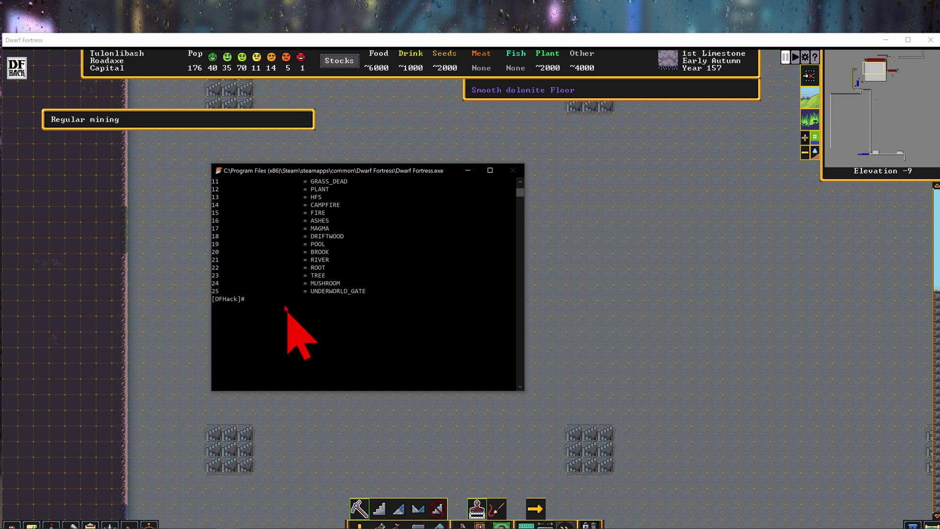
Step: Start the tiletypes tool and set its brush to a rectangular range of 5 5 1
text(etypes)
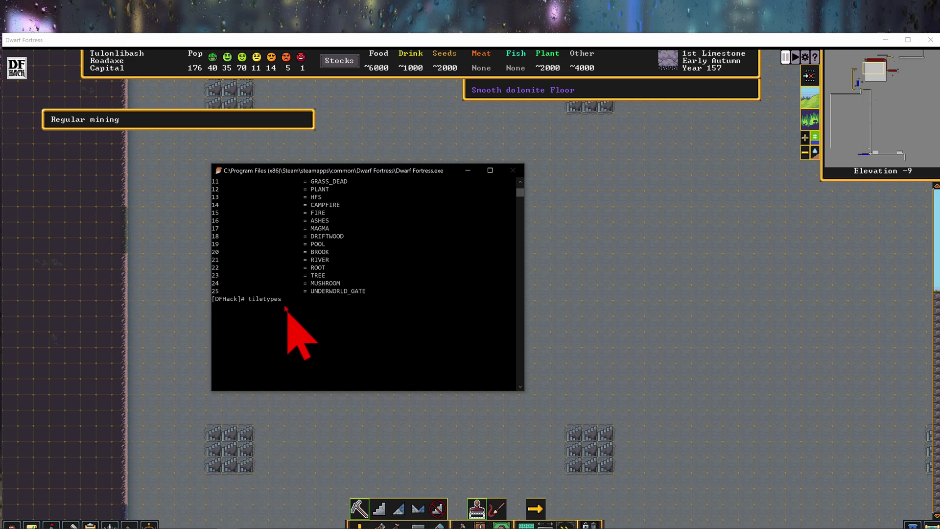
key(Return)
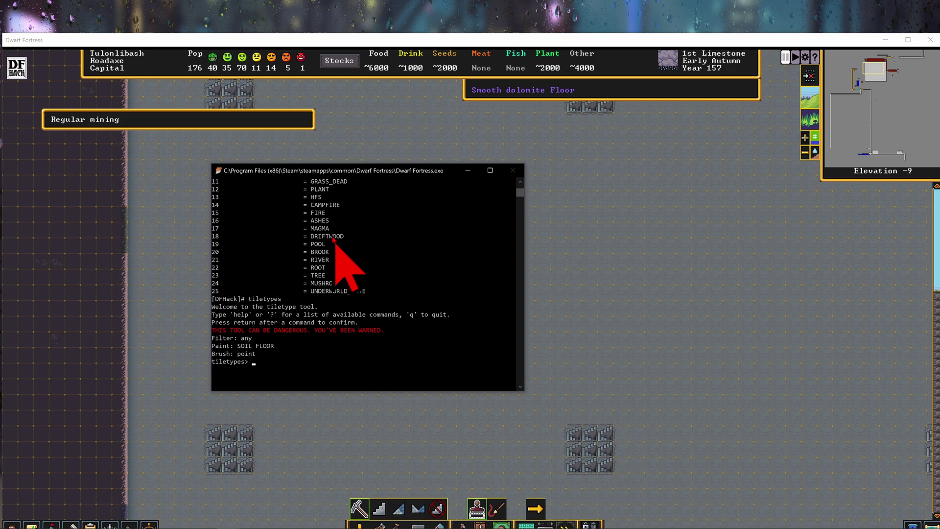
scroll(333, 237, up, 5)
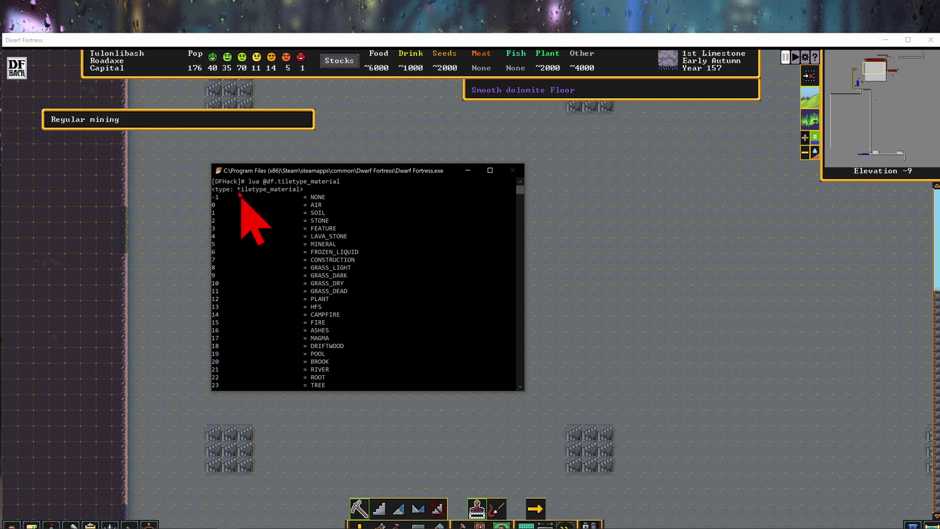
scroll(273, 220, down, 7)
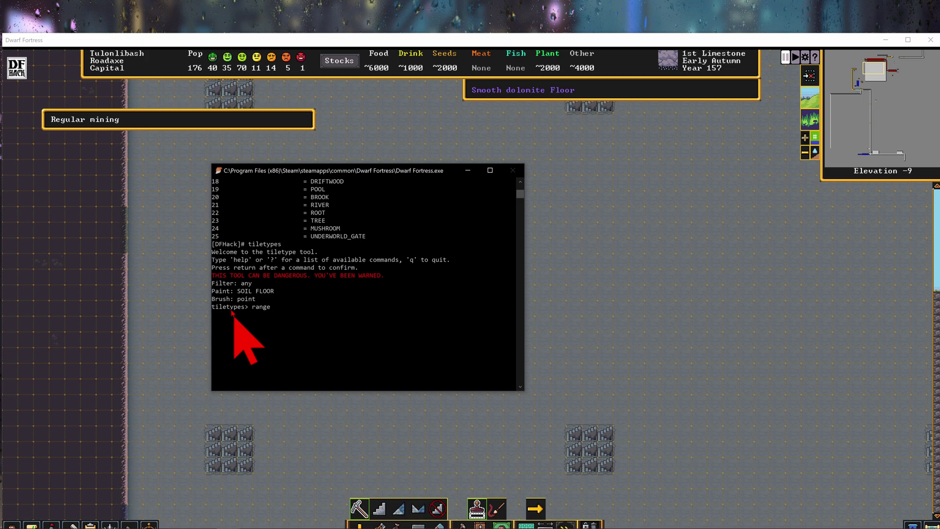
key(Return)
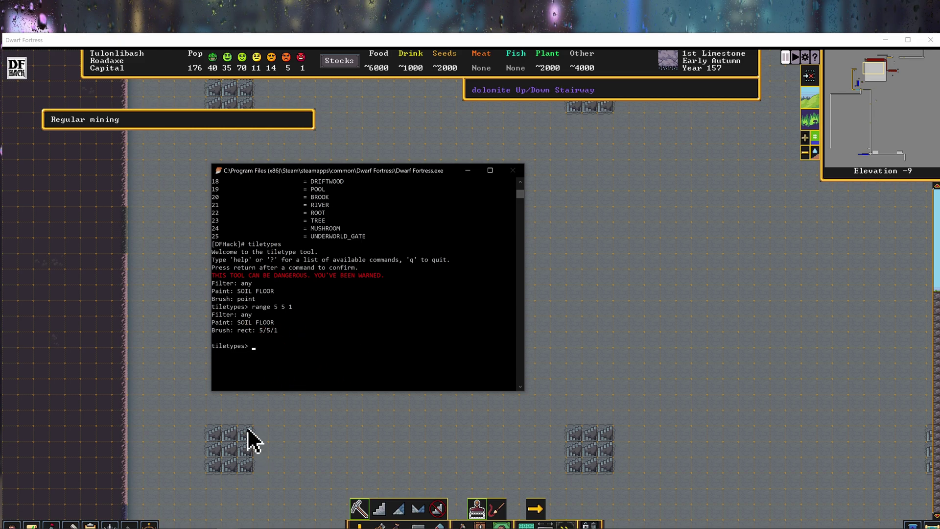
Step: Set the paint shape to floor and enter the command paint mat 1 sand in tiletypes
text(paing)
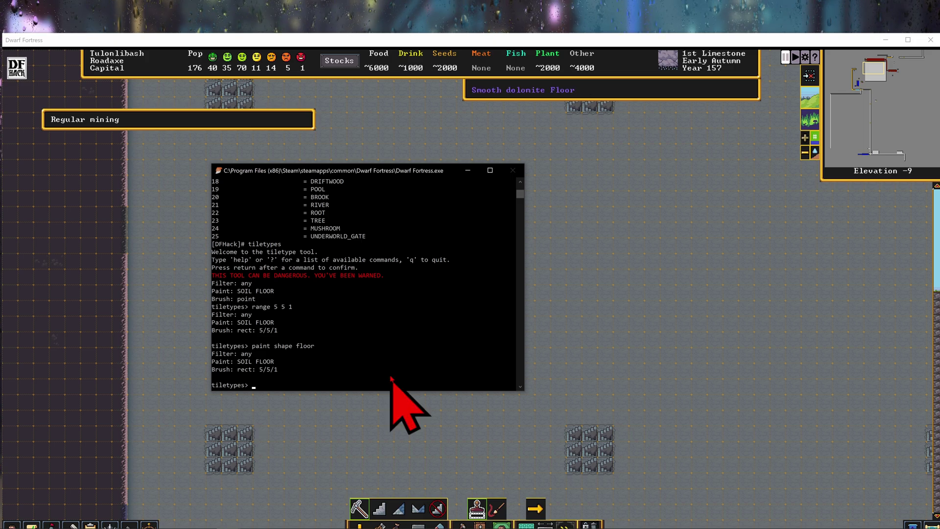
text(paint)
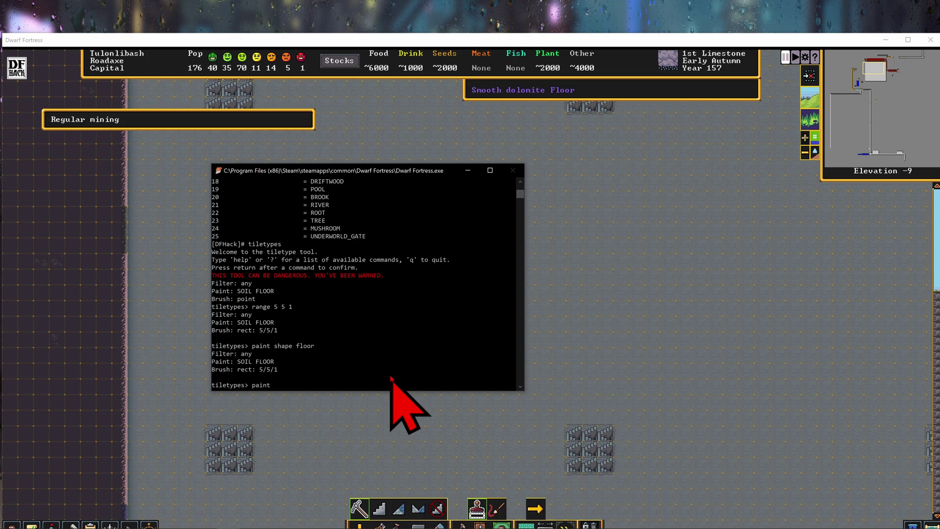
text( mat 1 sand)
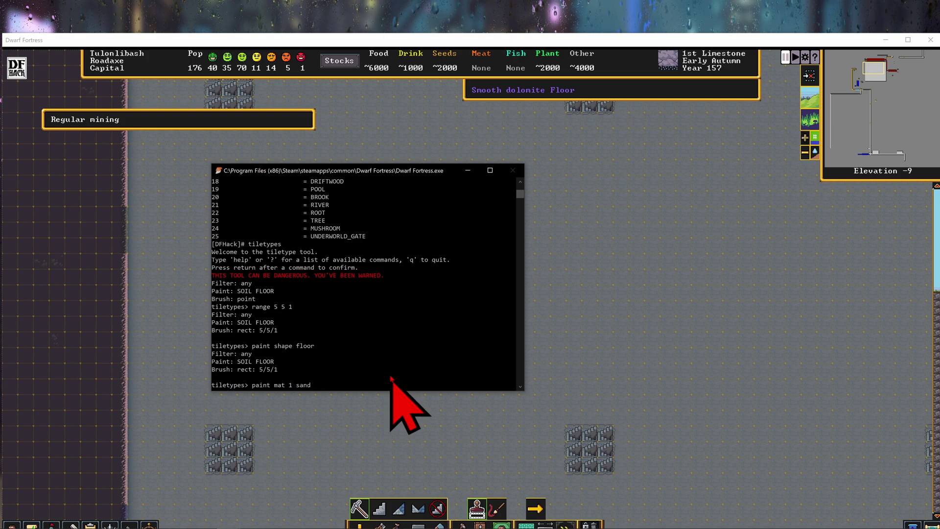
key(Return)
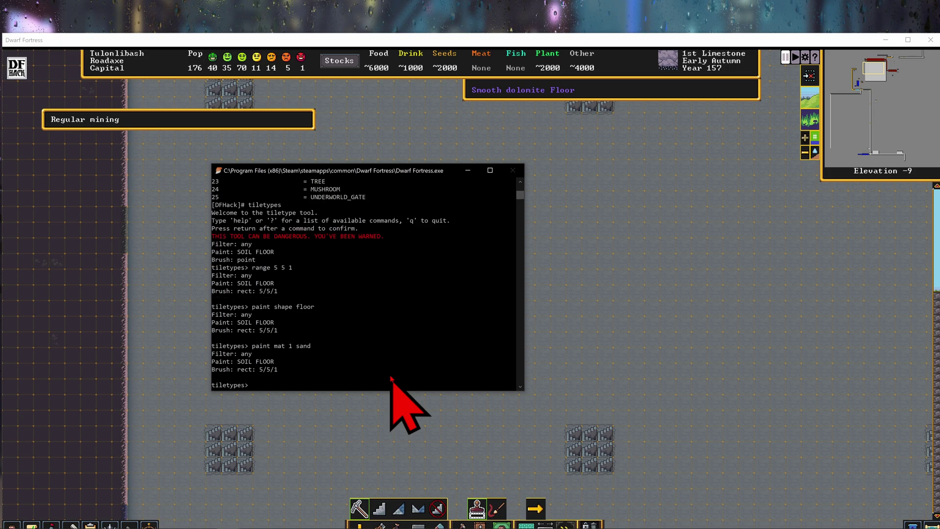
Step: Move the console clear of the tile cursor and try to paint the 5×5 area there as soil floor
drag(382, 178, 664, 190)
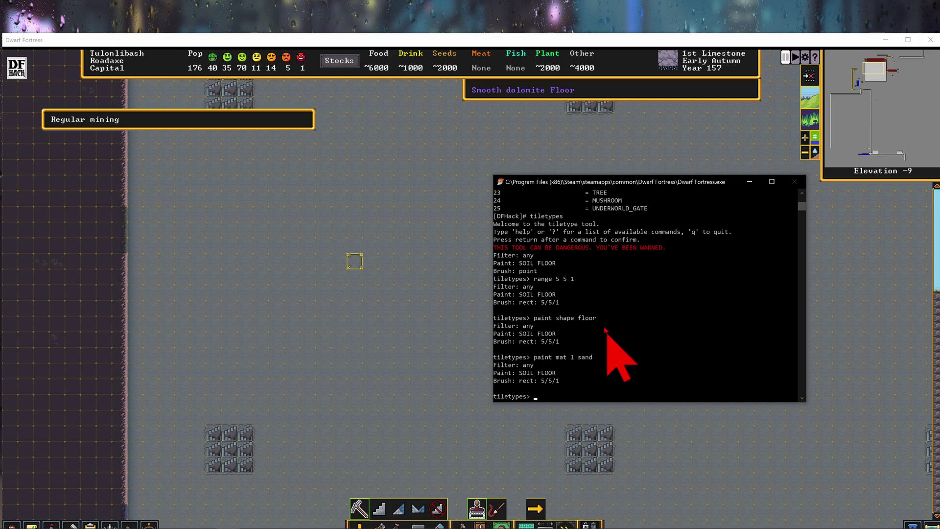
key(Return)
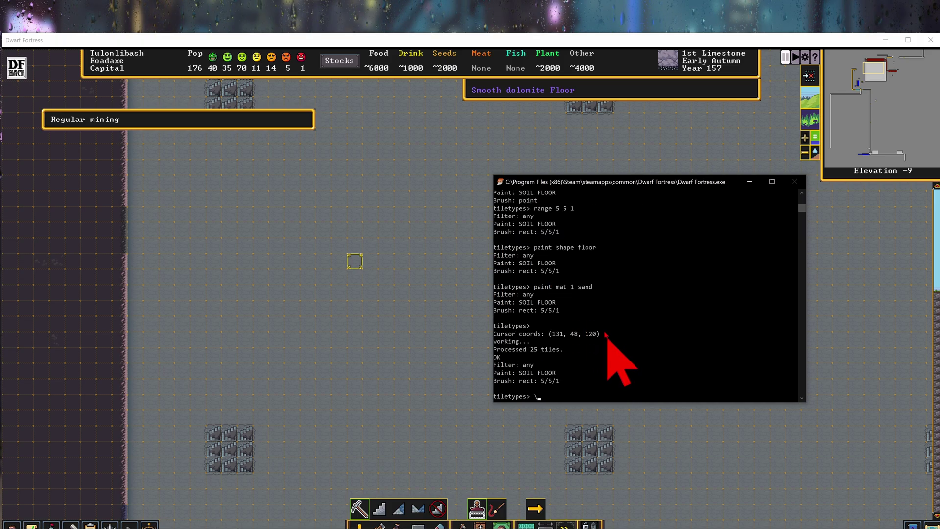
key(Return)
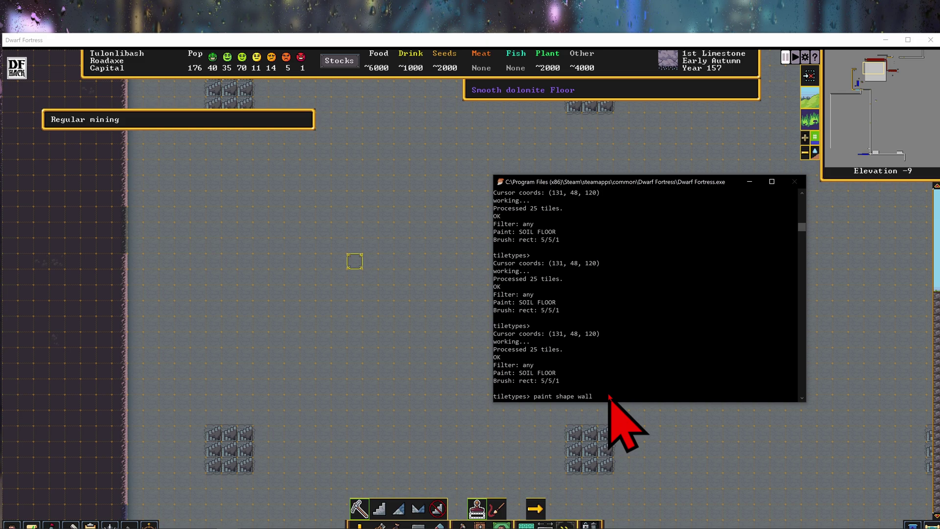
Step: Paint the 5×5 area at the cursor with shape wall and repaint the same block with shape floor
key(Return)
key(Return)
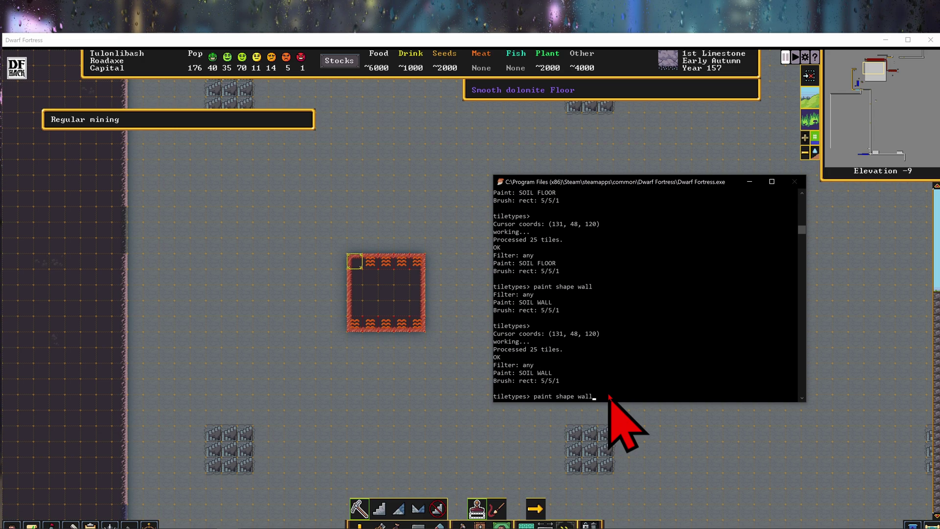
key(Up)
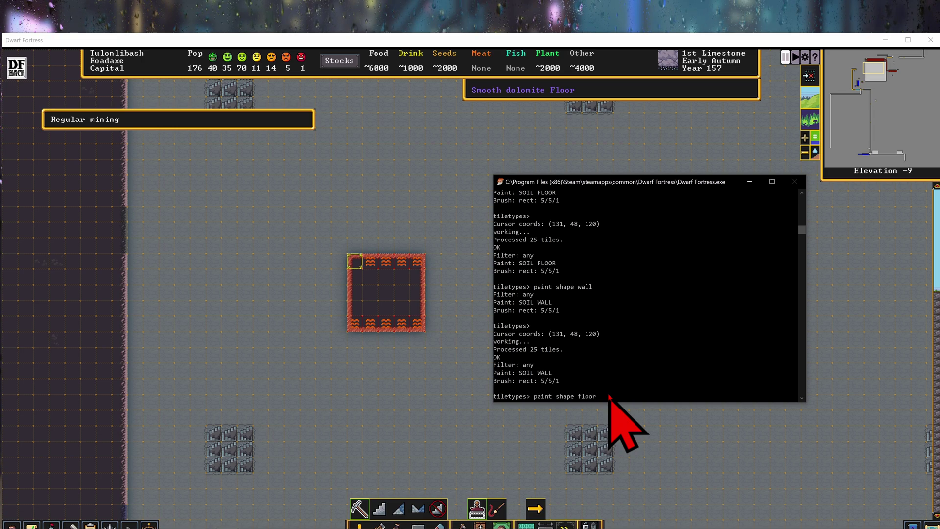
key(Return)
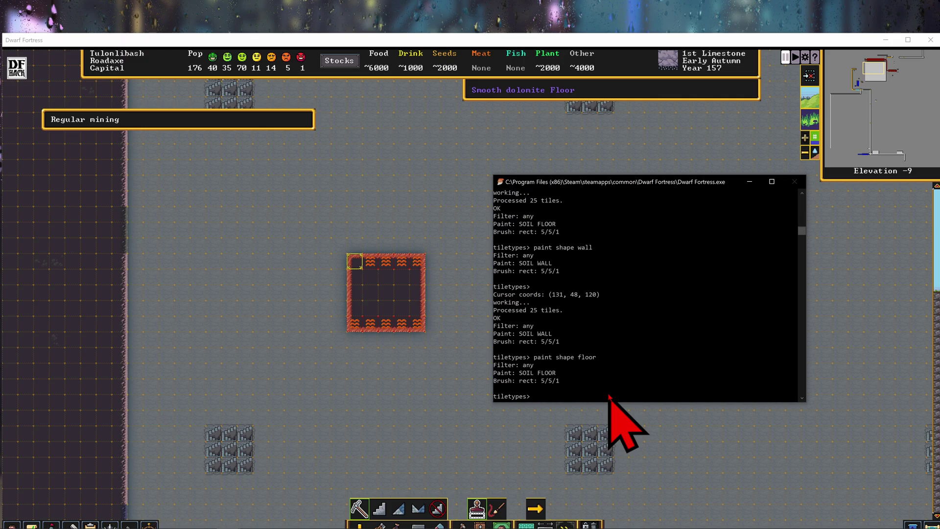
key(Return)
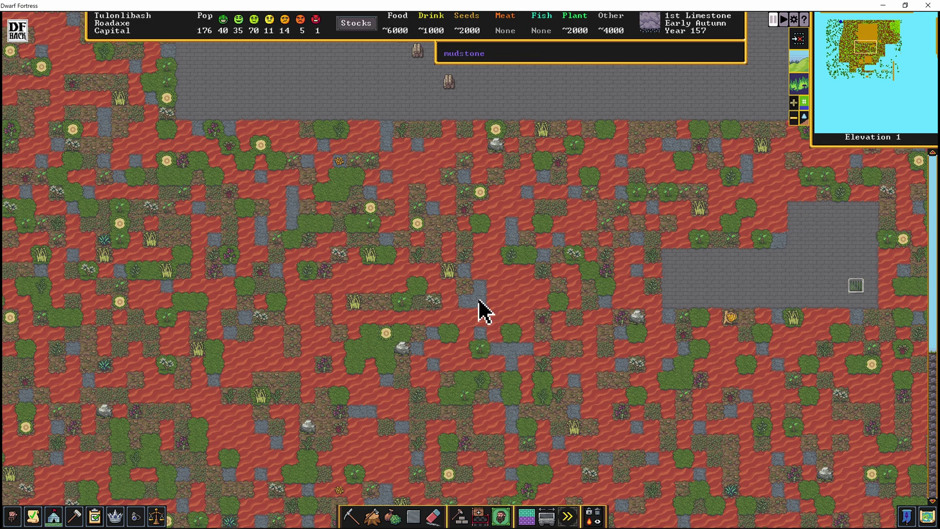
Step: Place the mining cursor on the red sand surface at Elevation 1 and paint a 5×5 soil wall block there
key(m)
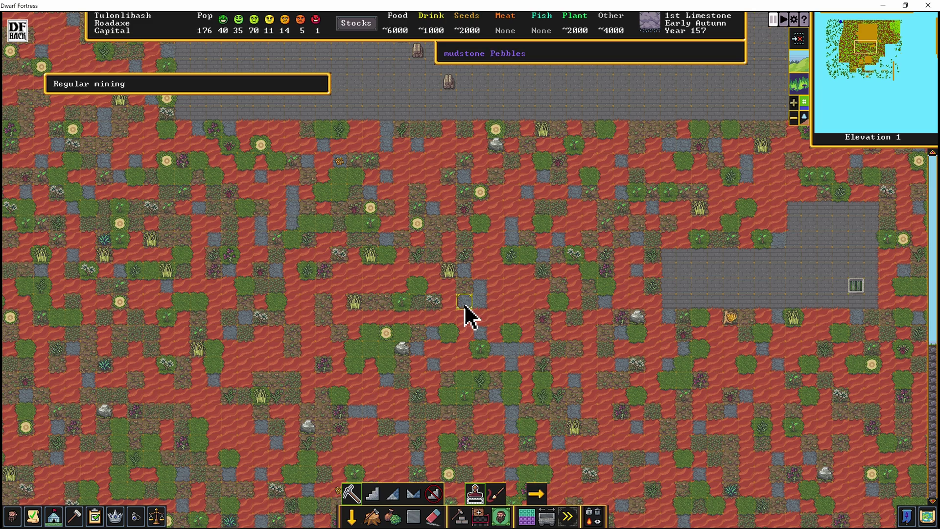
key(alt+Tab)
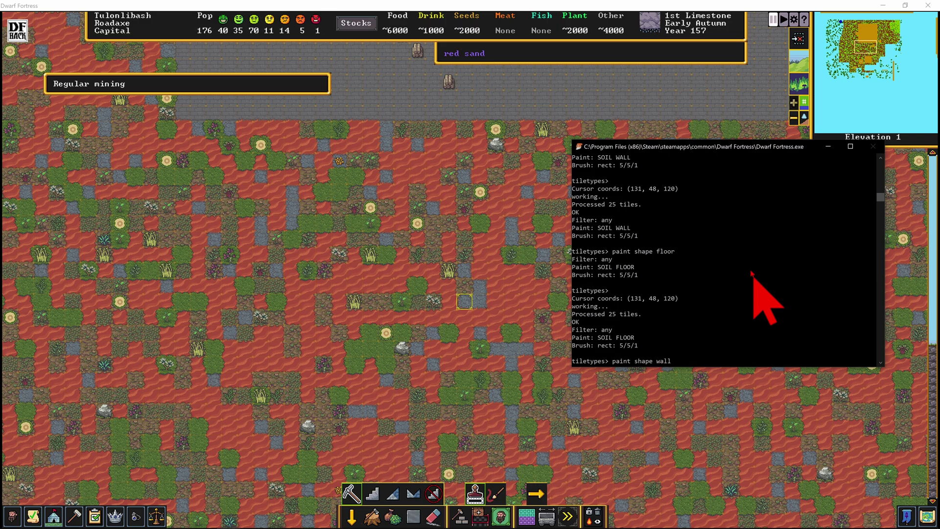
key(Return)
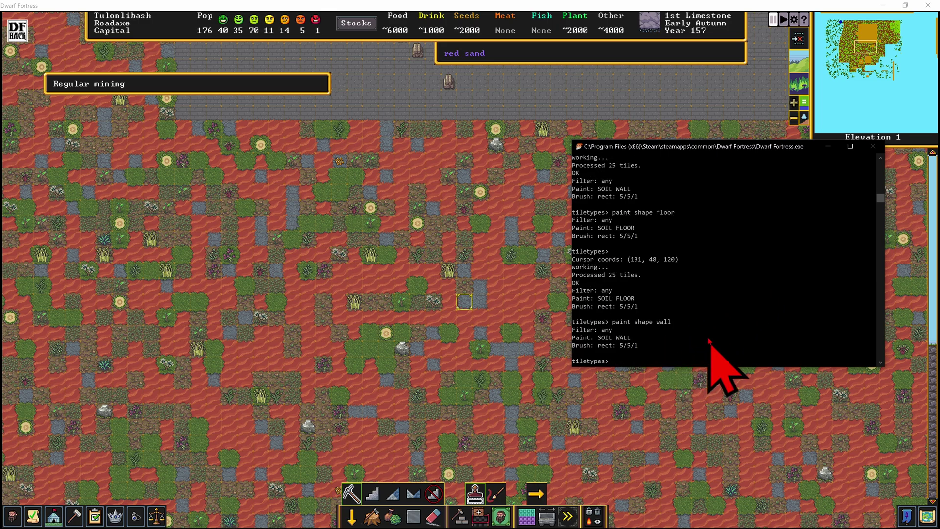
key(Return)
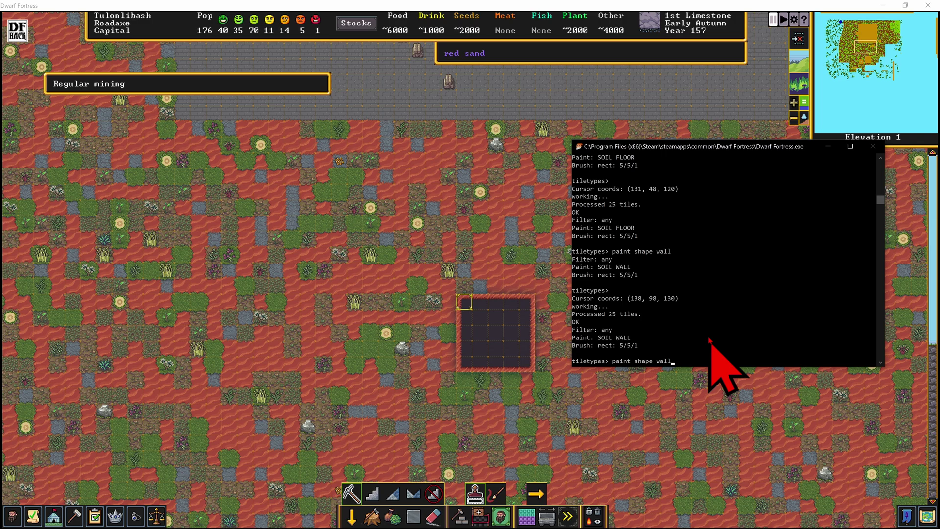
Step: Switch the paint shape to floor and repaint the walled surface block as soil floor
key(Up)
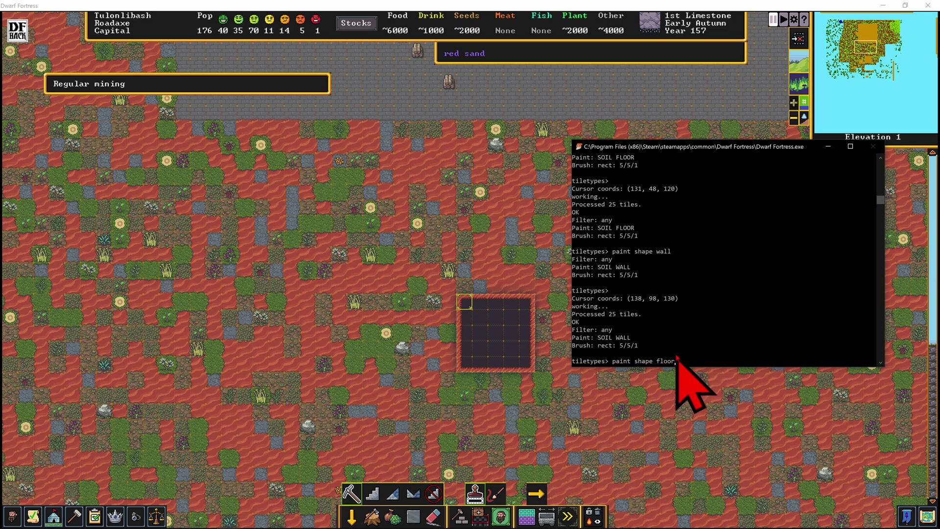
key(Return)
key(Return)
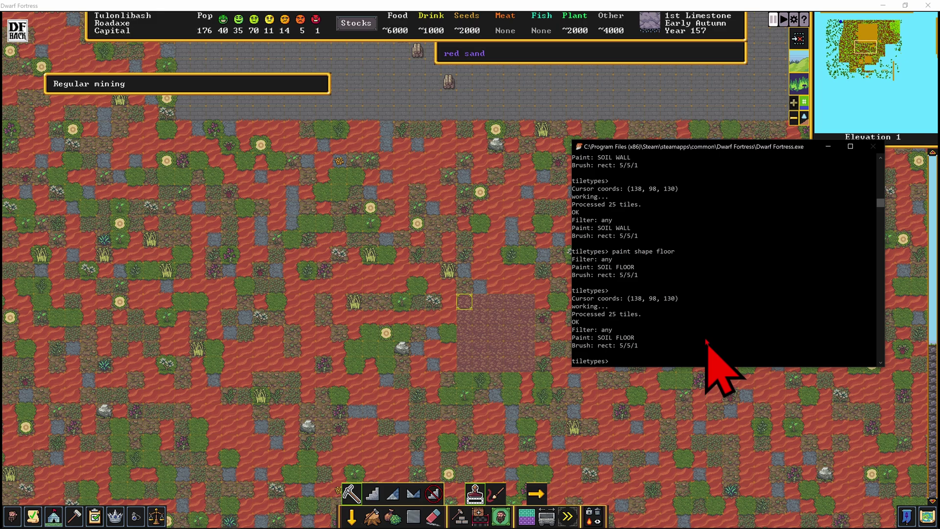
Step: Look back through the previously entered tiletypes commands, including the paint shape and paint material settings
key(Up)
key(Up)
key(Up)
key(Up)
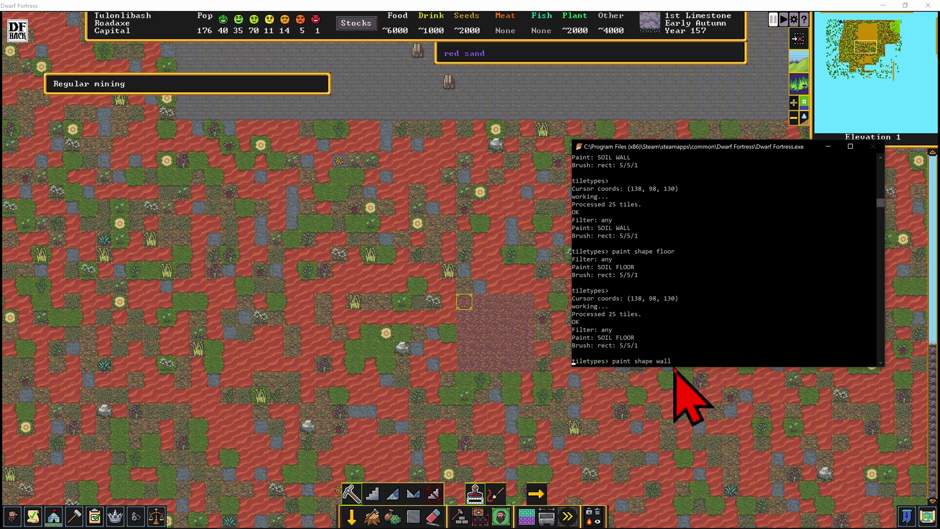
key(Up)
key(Up)
key(Up)
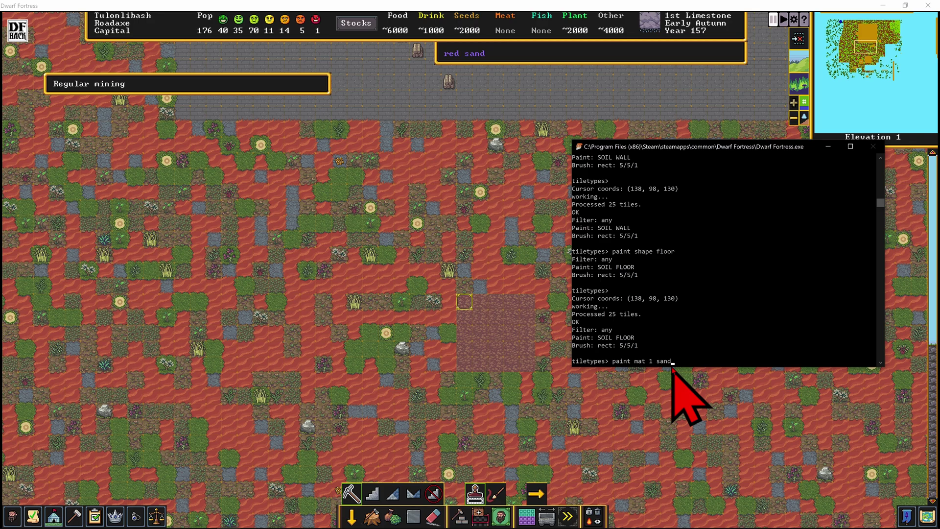
key(Up)
key(Up)
key(Up)
key(Up)
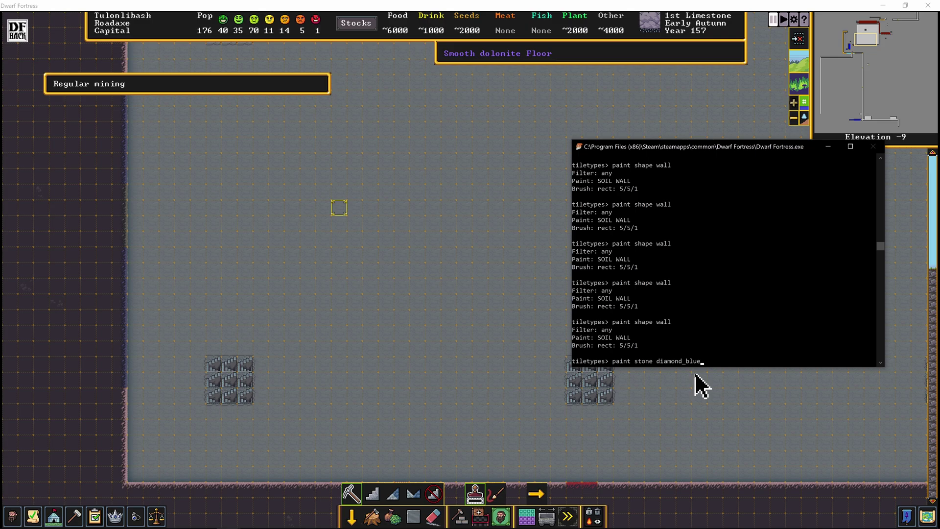
Step: Set the paint stone to diamond_blue and paint a 5×5 wall block at the cursor on the smooth dolomite floor at Elevation -9
key(Return)
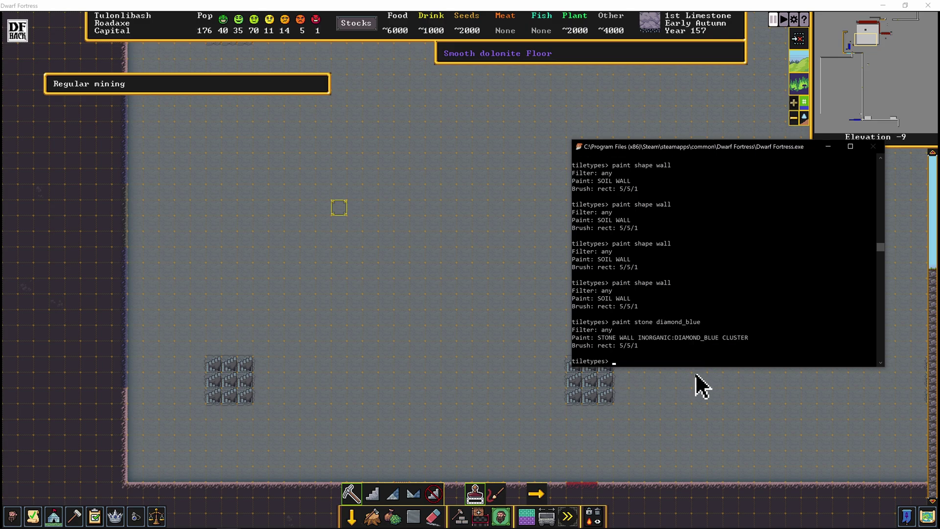
key(Return)
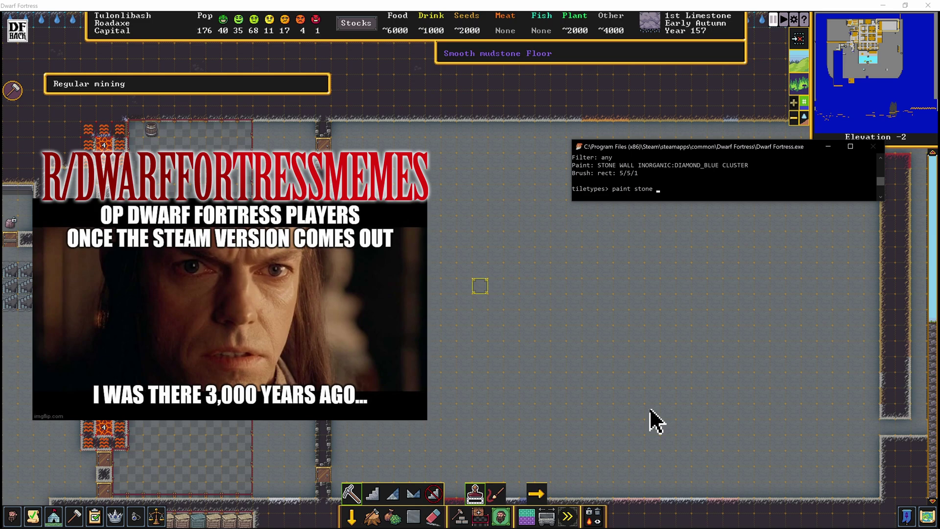
Step: Set the paint stone to raw_adamantine and paint a 5×5 wall block at the cursor on the smooth mudstone floor at Elevation -2
text(aw_adamantine)
key(Return)
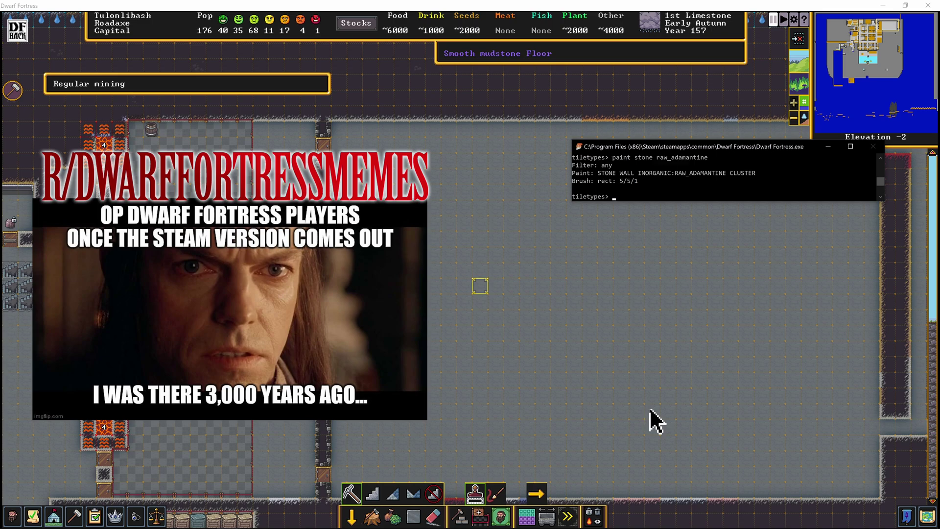
key(Return)
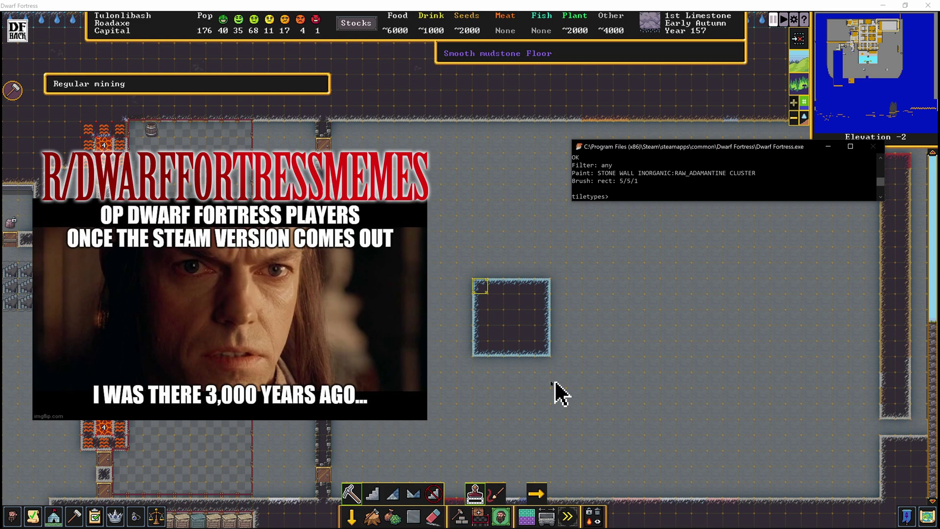